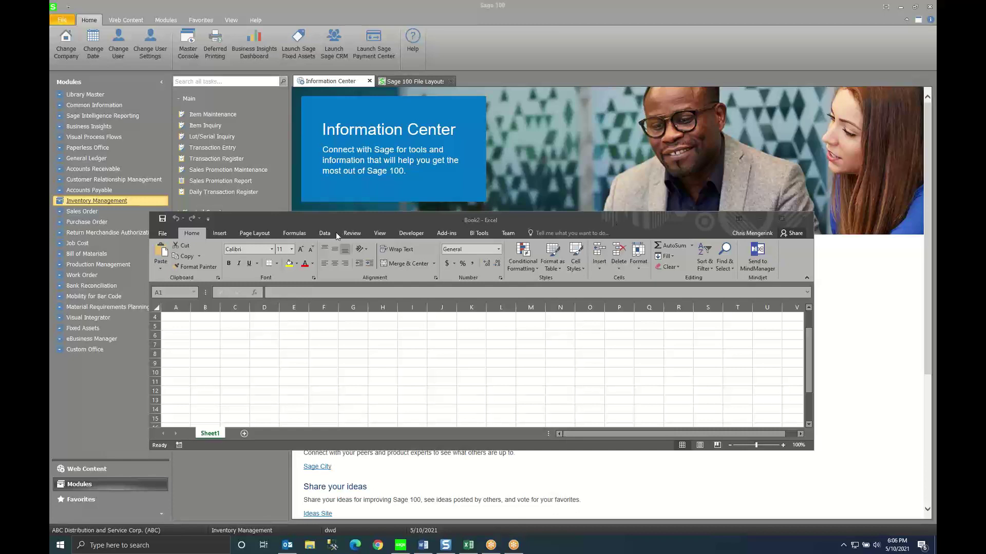
Start a From Microsoft Query import and pick the SOTAMAS90 Sage 100 data source.
left_click(322, 233)
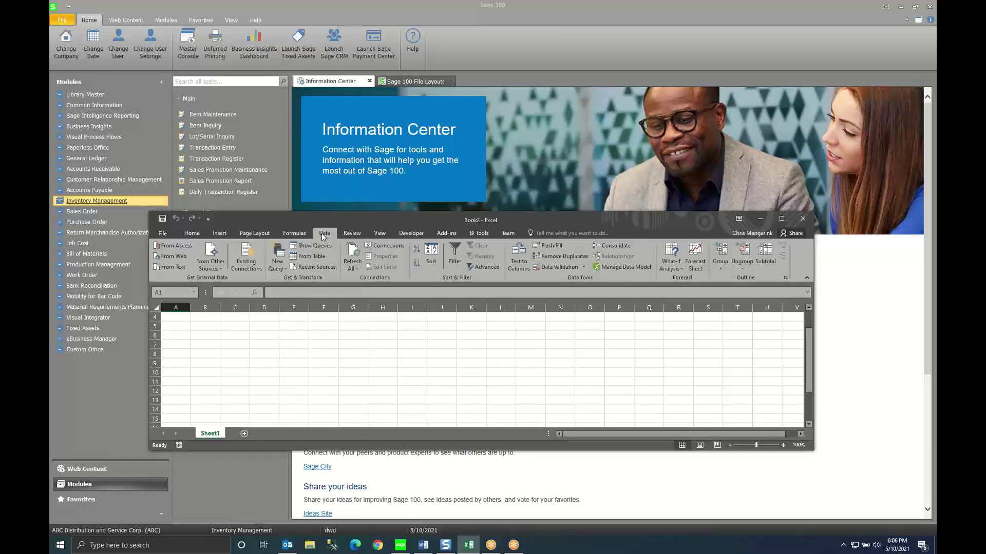
left_click(220, 267)
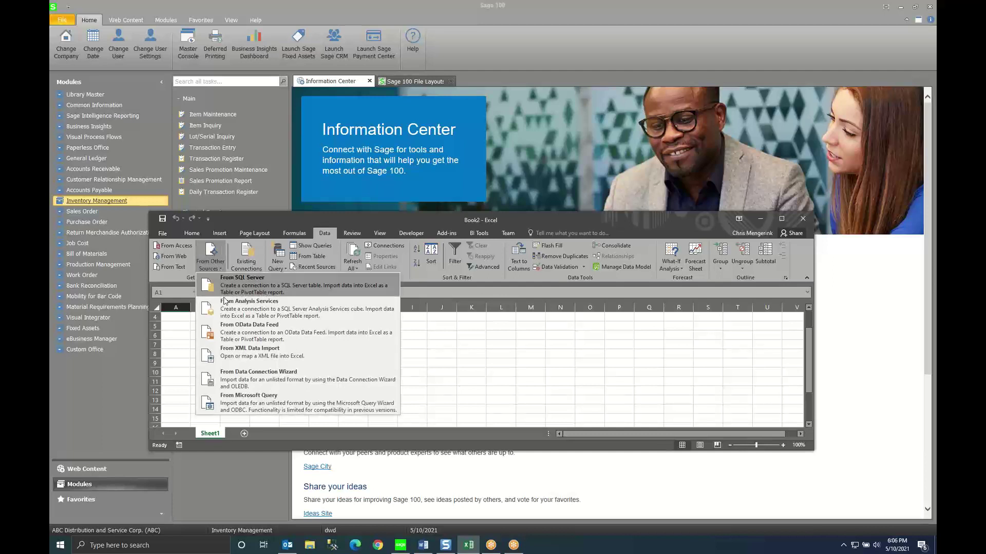
left_click(372, 408)
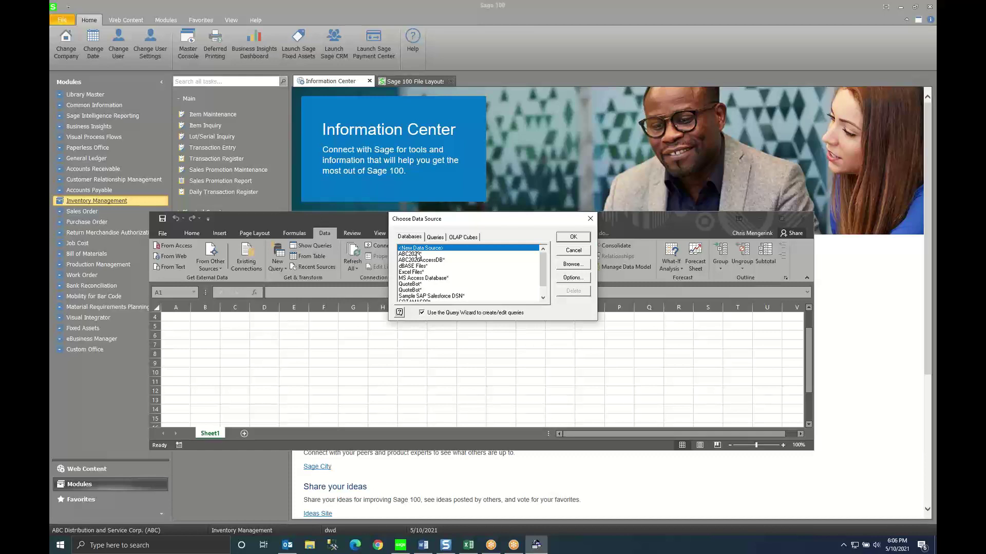
scroll(426, 278, "down", 2)
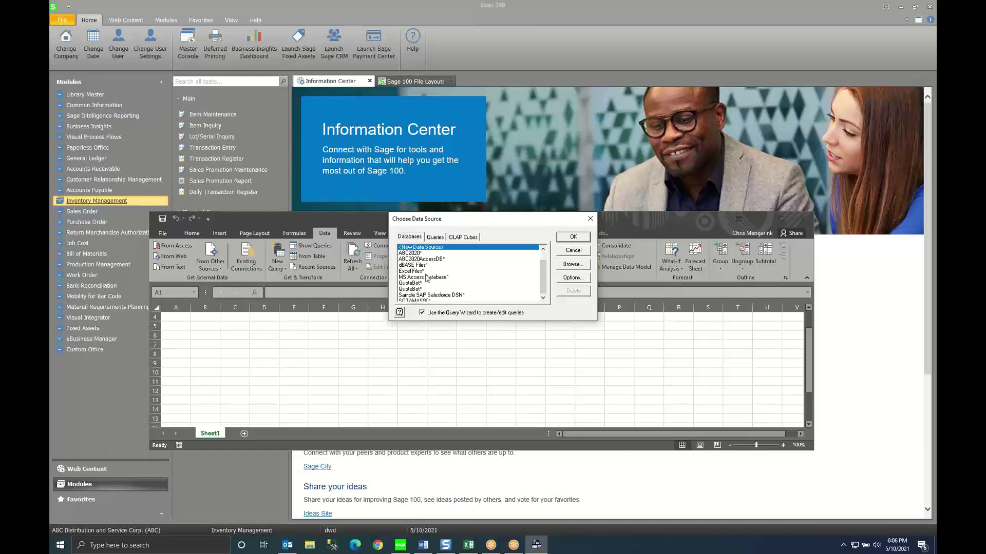
left_click(424, 290)
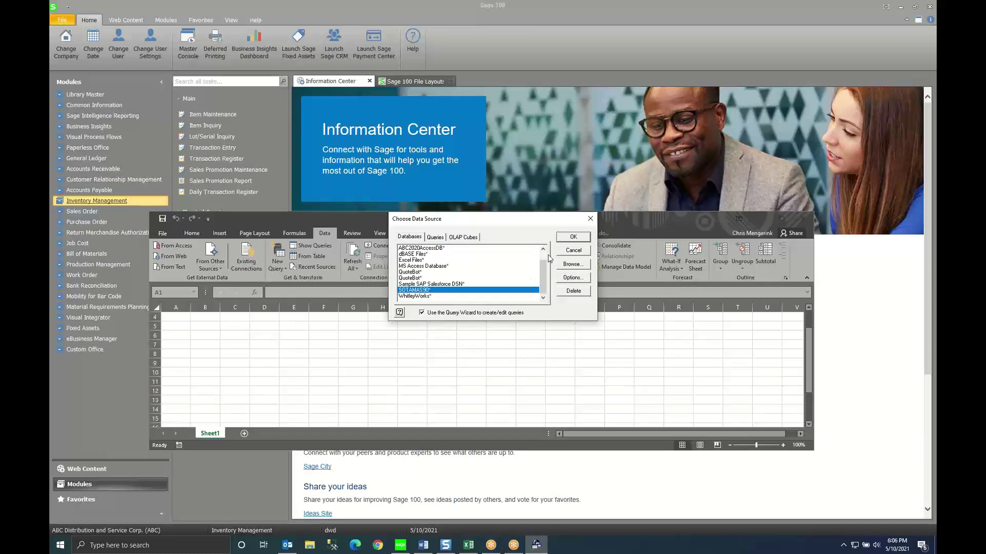
Sign on to Sage 100 company ABC Distribution with the user logon and password.
left_click(578, 240)
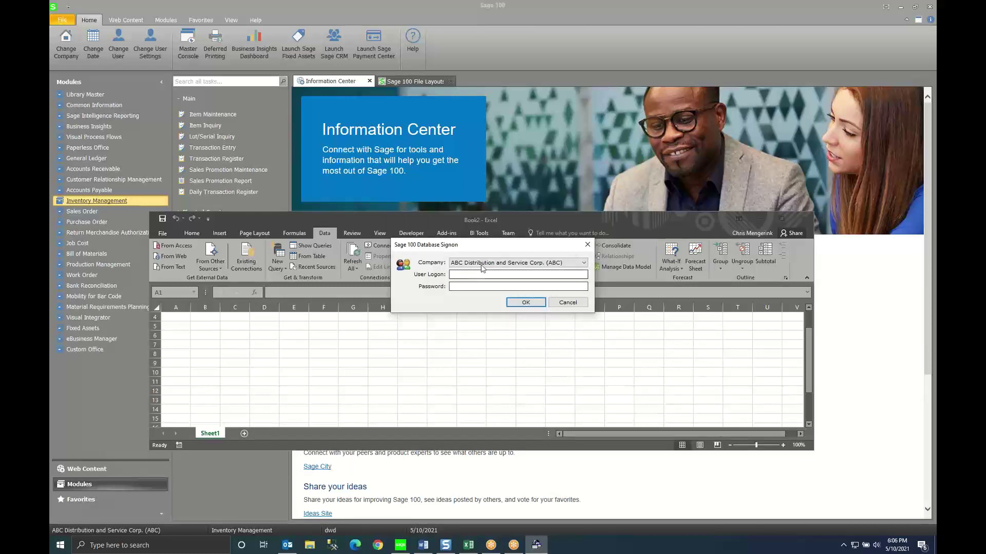
left_click(487, 264)
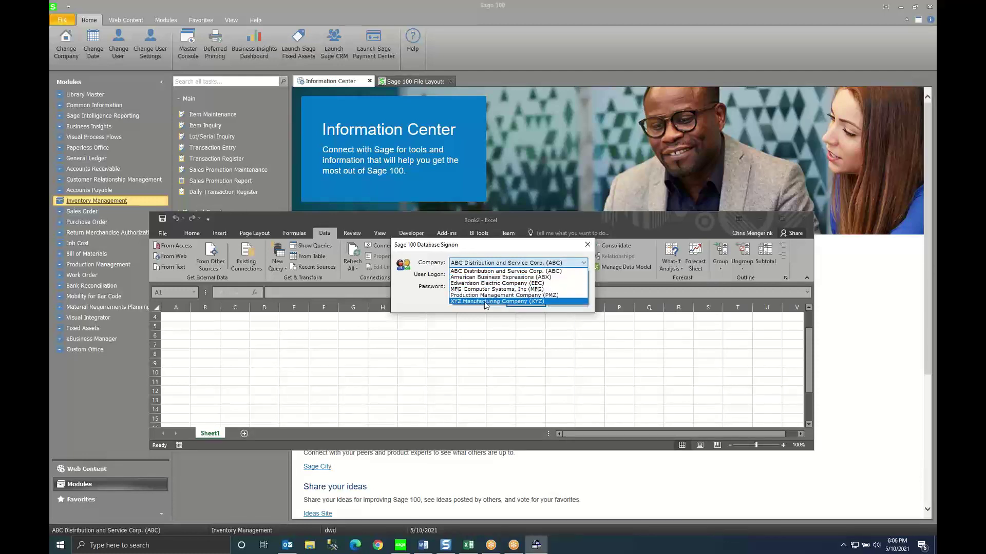
left_click(488, 272)
left_click(484, 274)
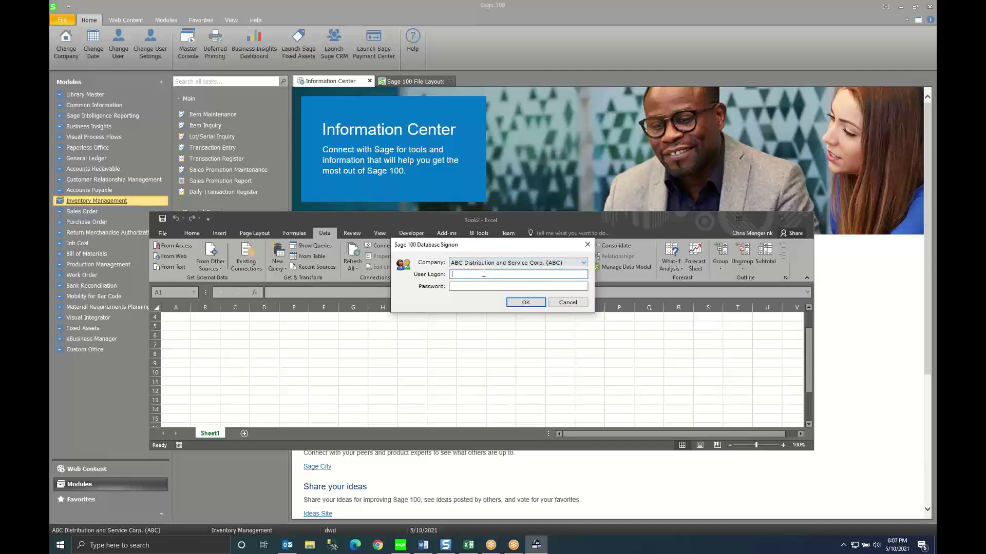
type("dwd")
key("Tab")
type("dwd••")
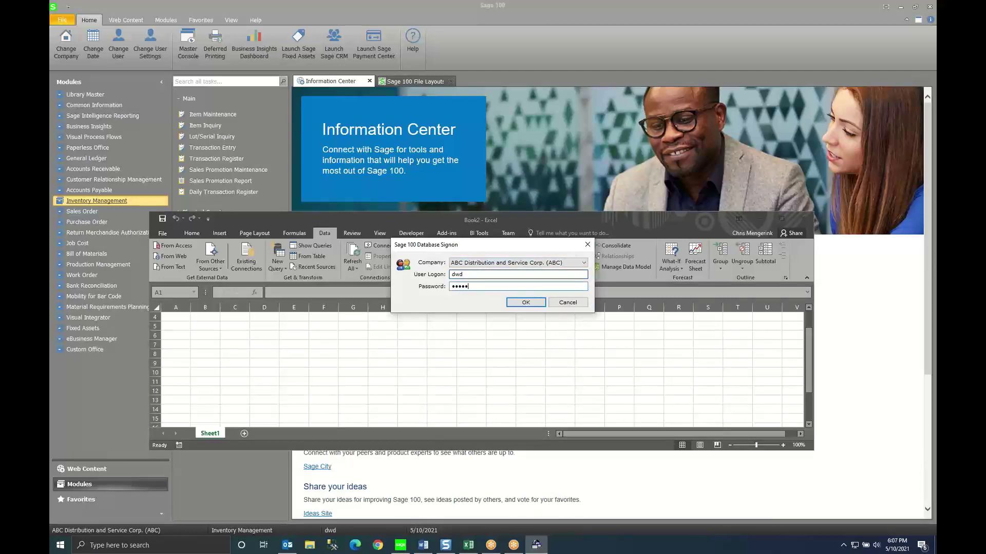
type("•••••")
left_click(513, 302)
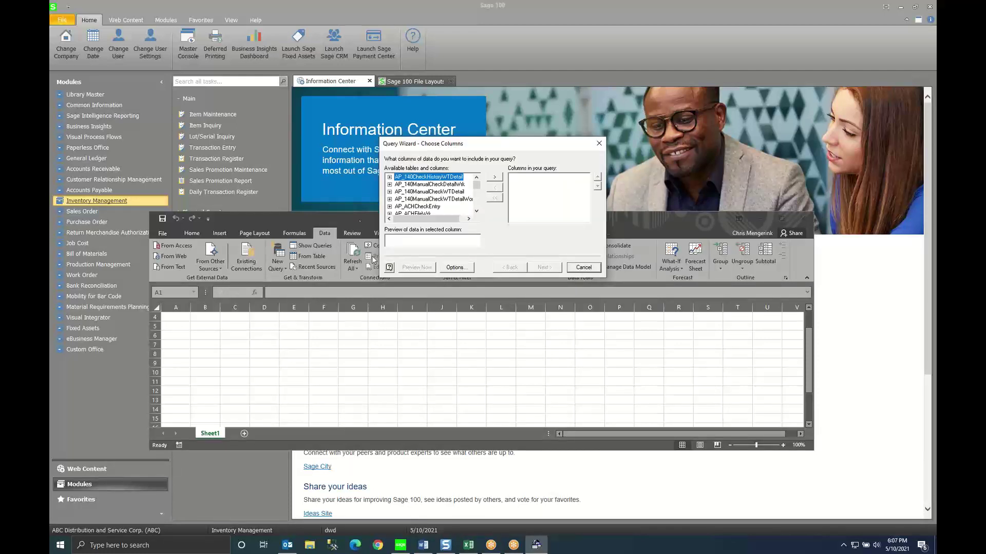
Add every column of the AR_Customer table to the query and continue to Filter Data.
left_click(476, 211)
left_click_drag(477, 211, 477, 212)
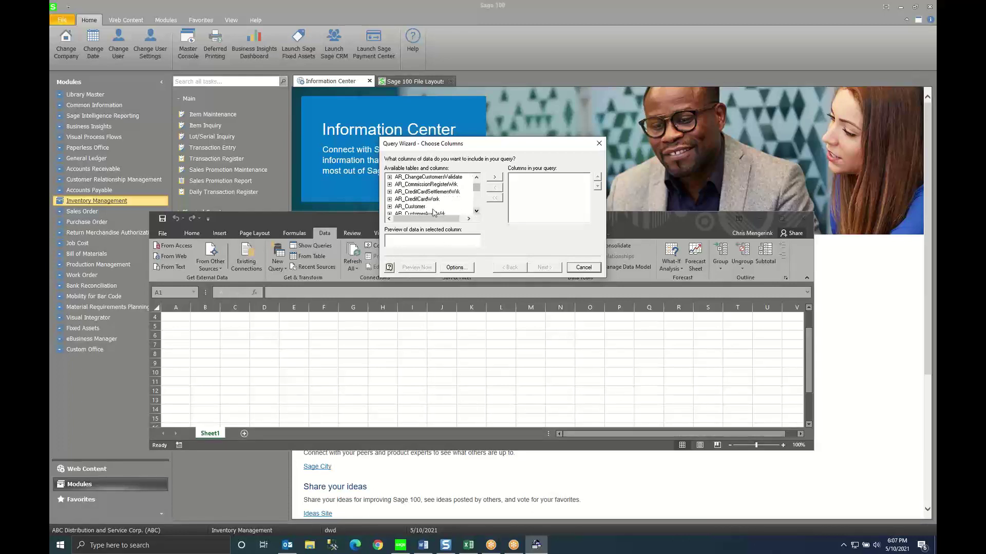
left_click(417, 207)
left_click(389, 206)
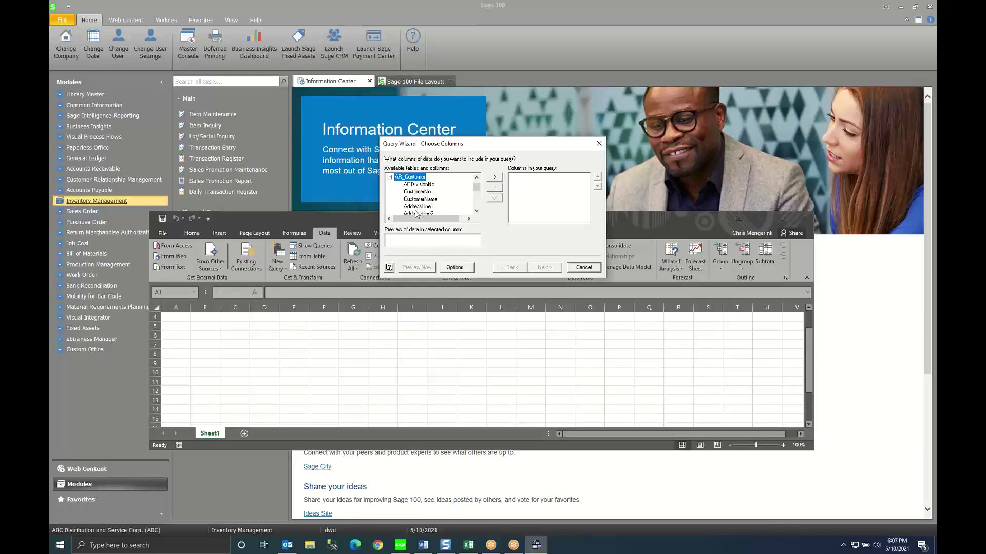
left_click(495, 179)
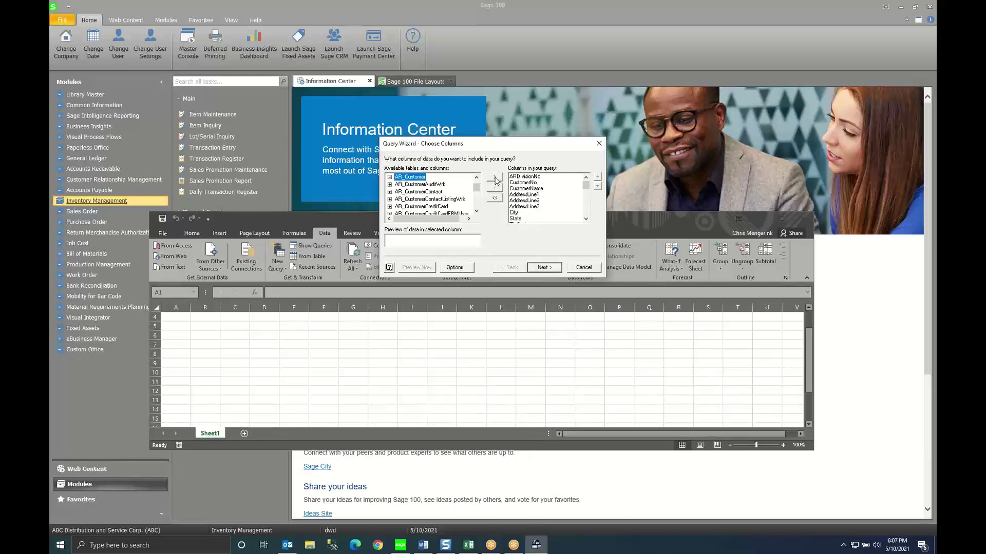
left_click(544, 268)
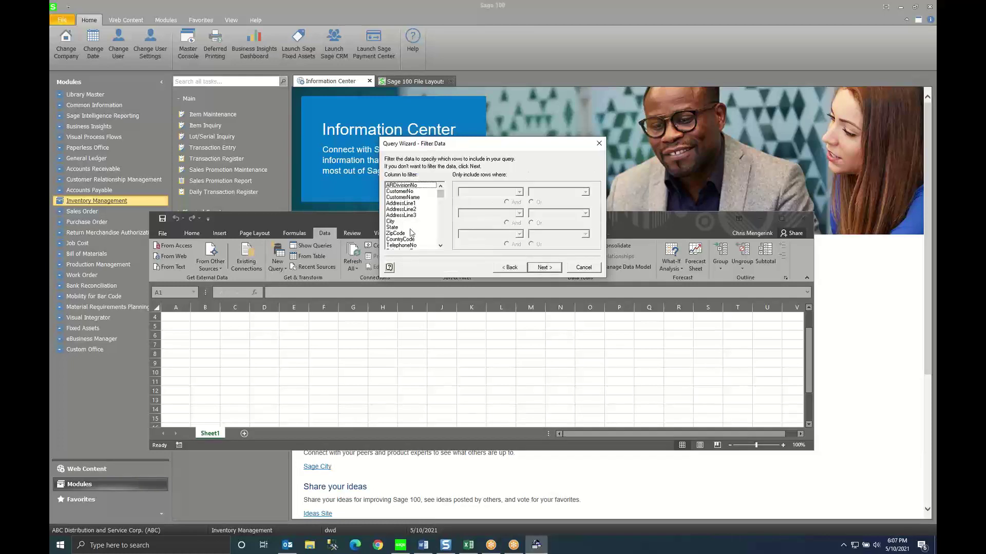
Leave the State filter blank and move the wizard on to the Sort Order step.
left_click(394, 228)
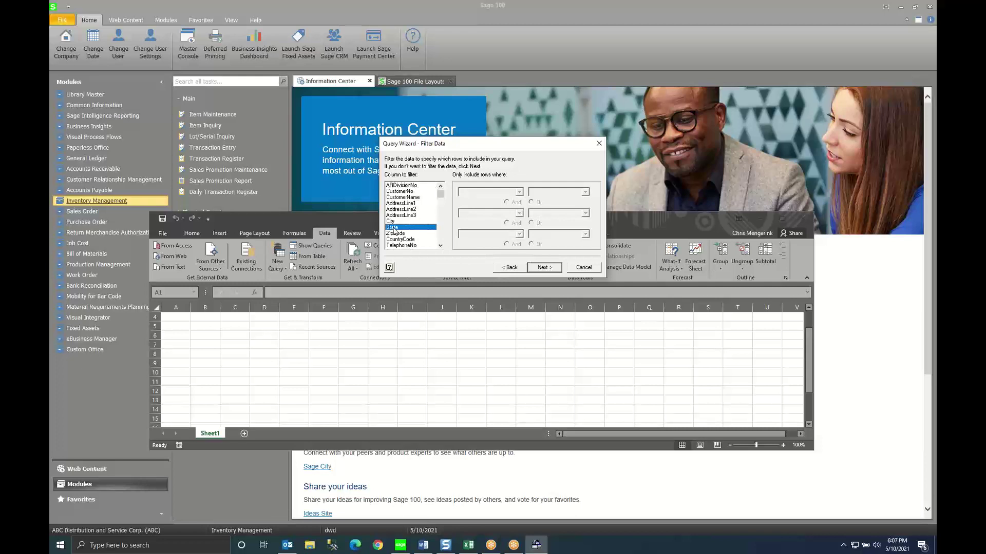
left_click(519, 193)
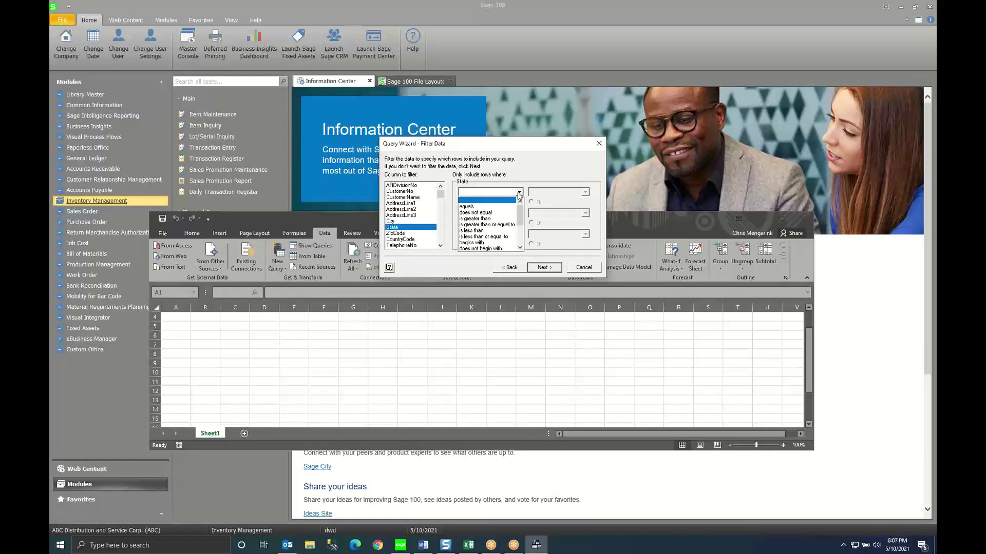
left_click(519, 165)
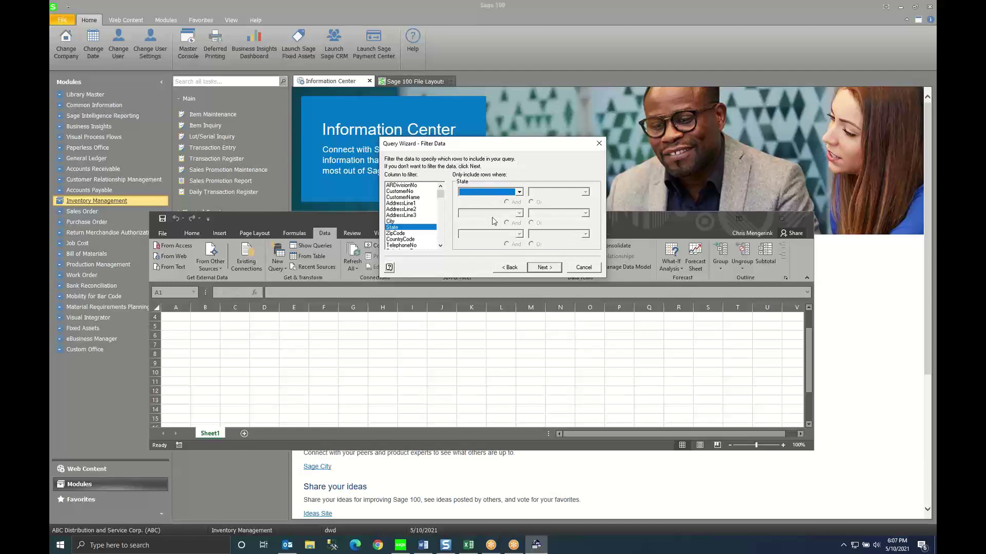
left_click(508, 268)
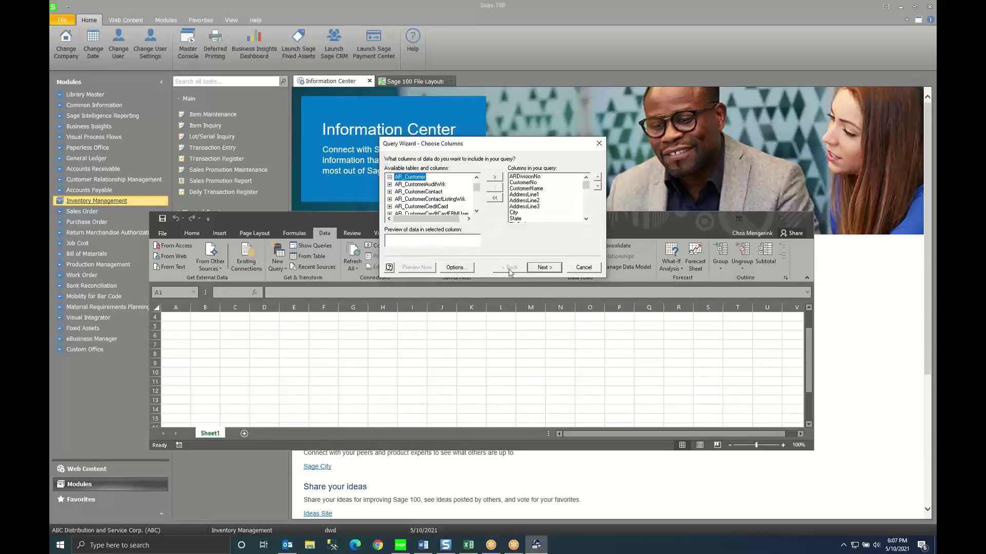
left_click(543, 268)
left_click(545, 269)
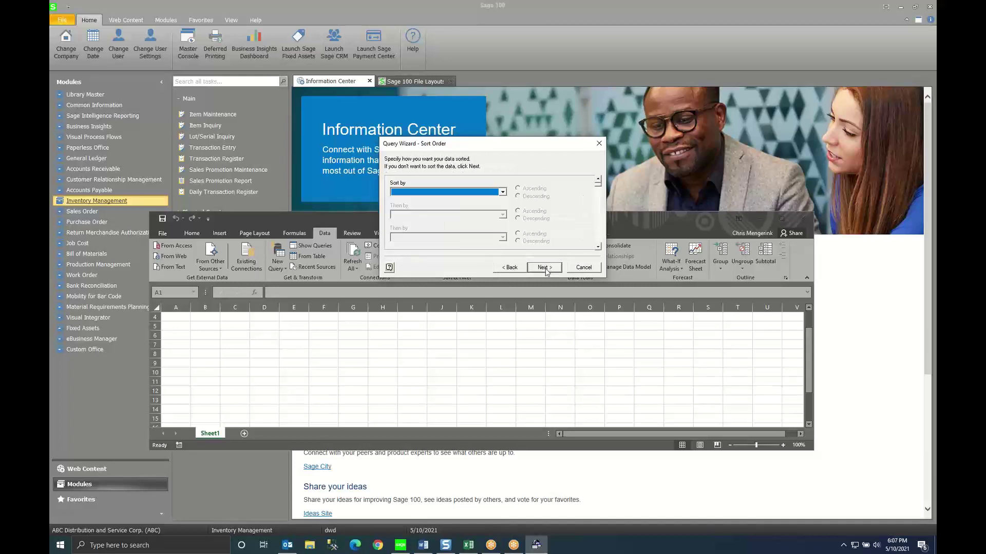
Sort ascending by CustomerName, then by State, and go on to the Finish page.
left_click(502, 192)
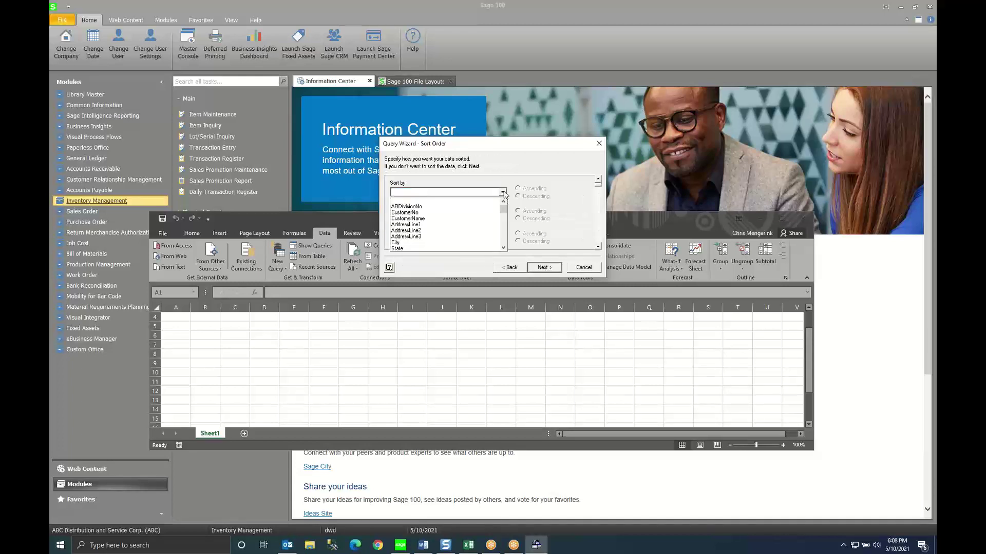
left_click(417, 219)
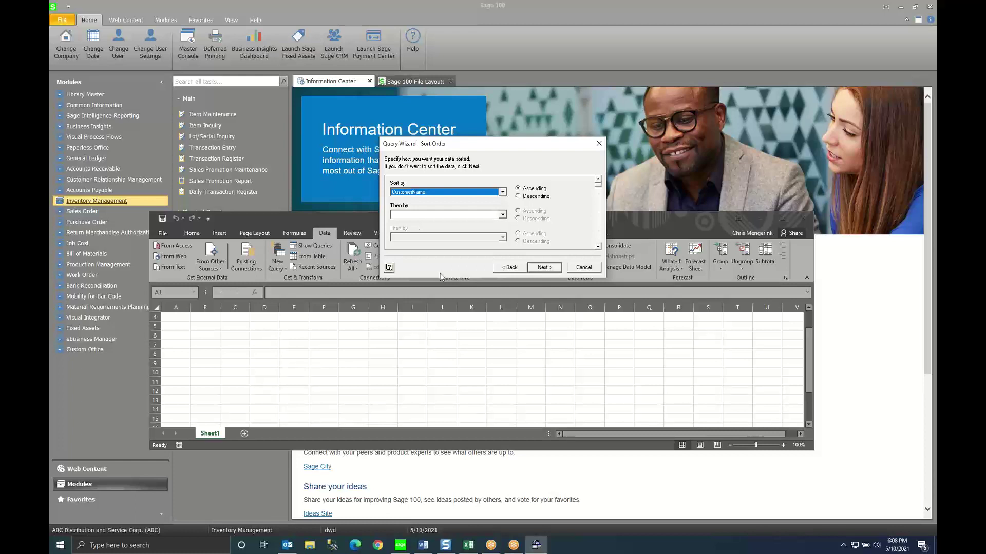
left_click(504, 215)
left_click(503, 215)
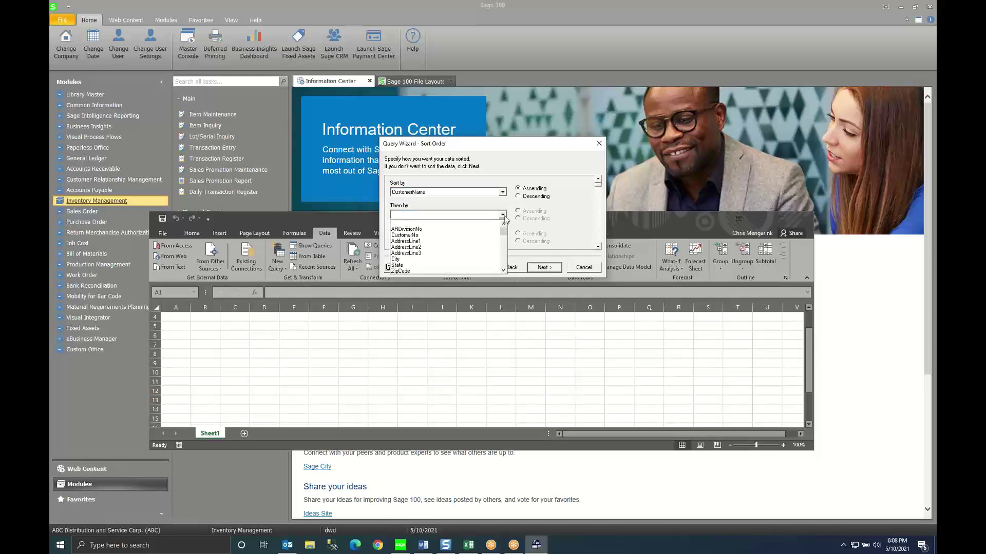
left_click(433, 267)
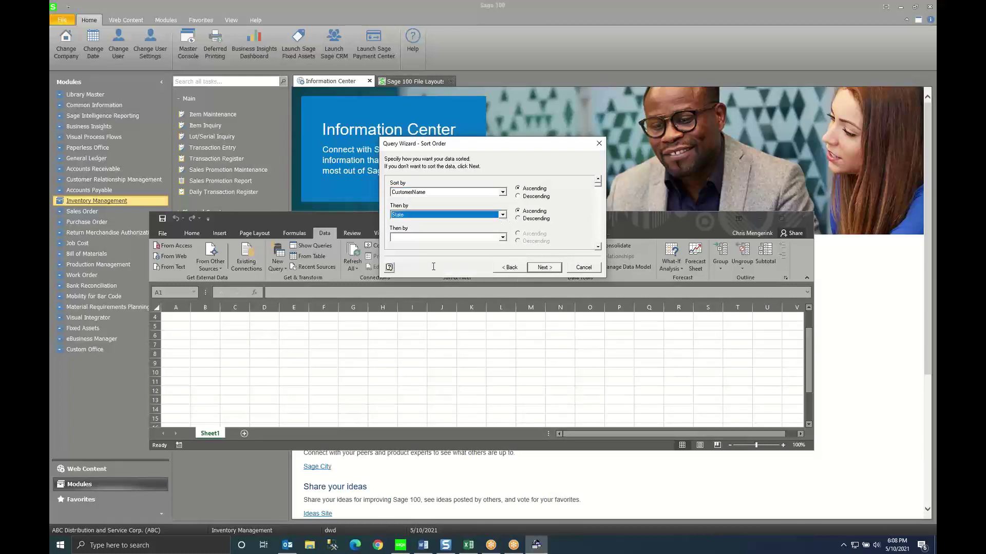
left_click(543, 267)
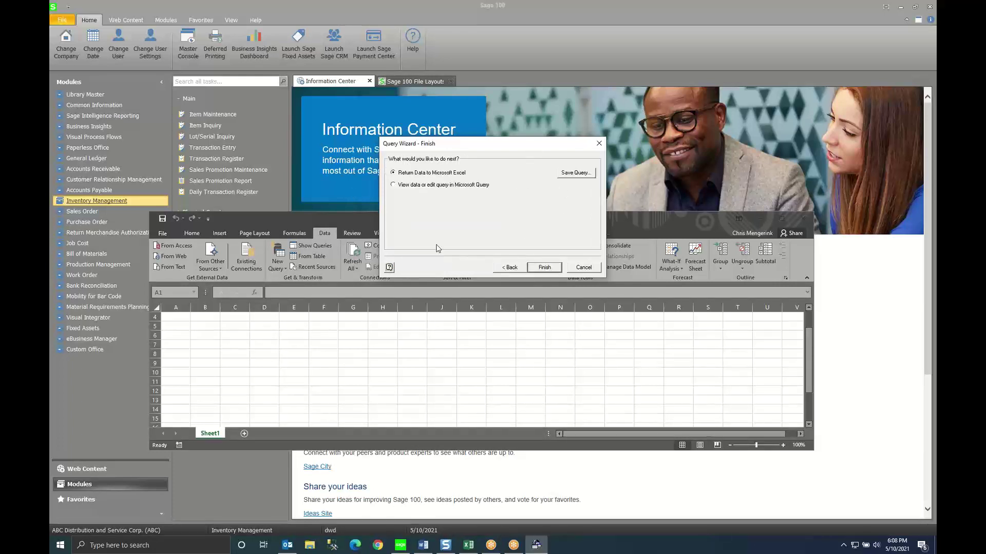
Return the query results to the existing worksheet at $A$1, re-entering the Sage 100 logon and password.
left_click(544, 268)
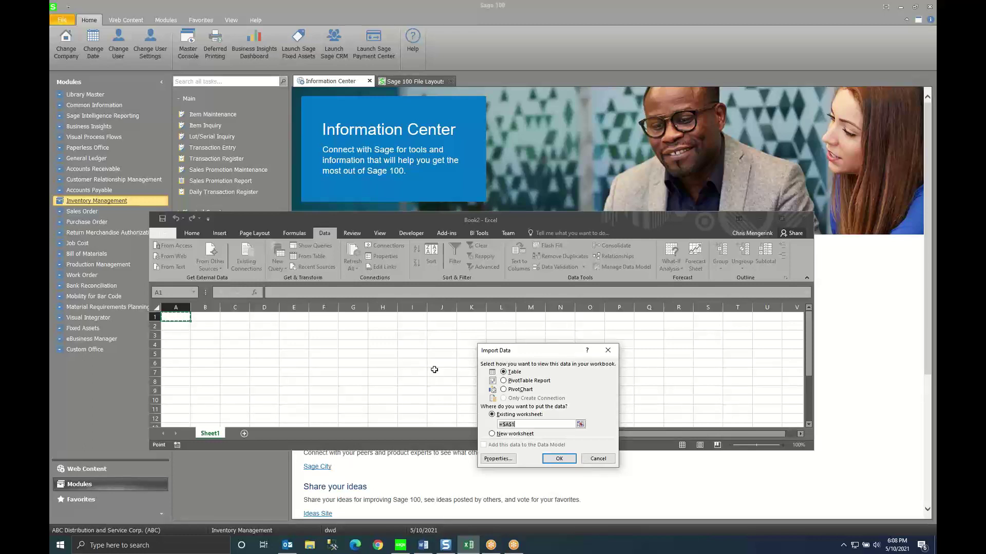
left_click(559, 459)
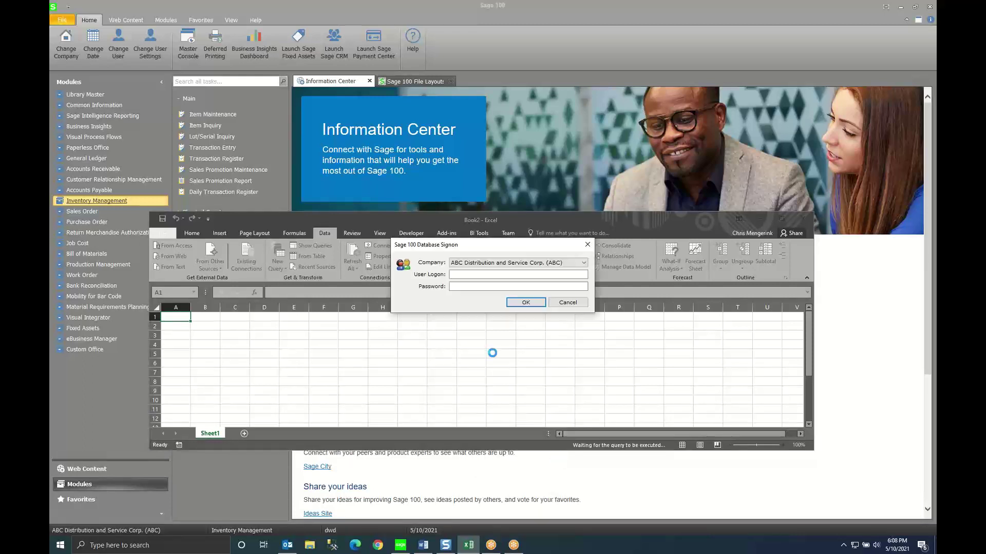
left_click(465, 275)
type("dwd")
key("Tab")
type("••••••••••••")
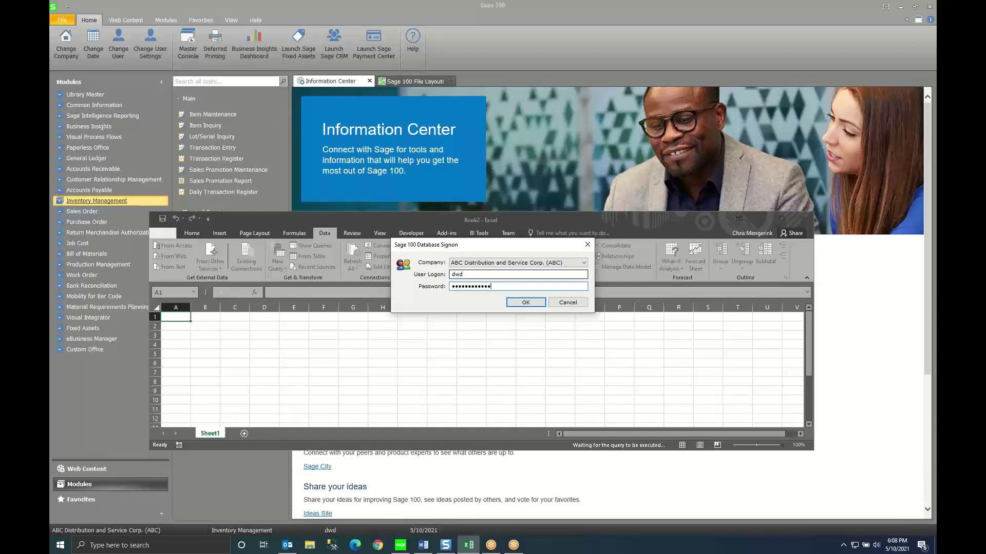
left_click(522, 303)
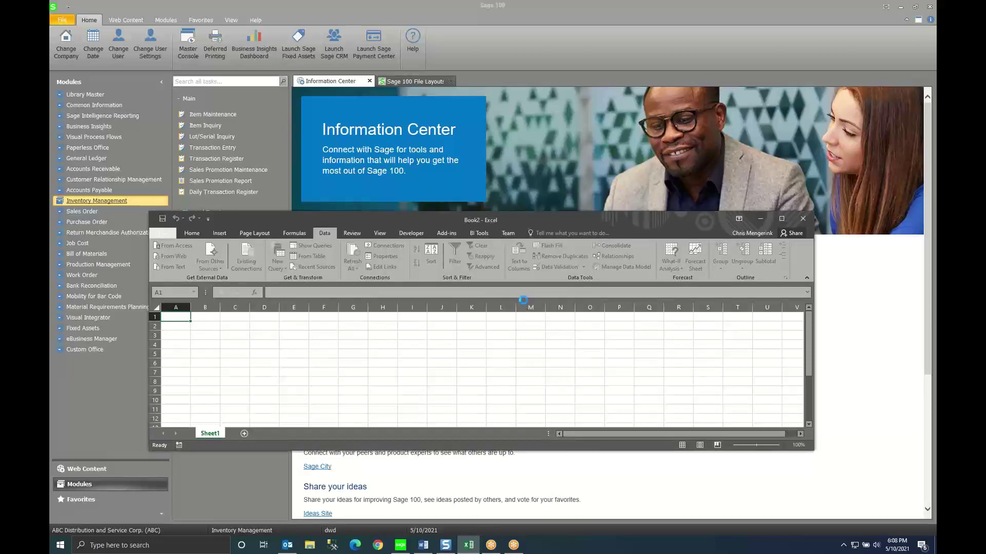
Maximize Excel and scroll sideways to review the imported columns through TelephoneType.
left_click(781, 220)
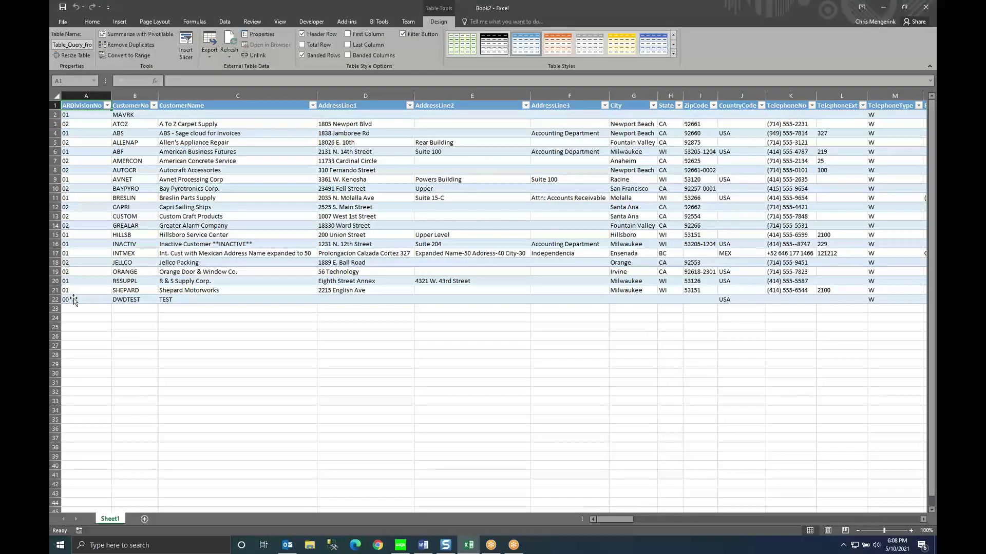
mouse_move(609, 518)
left_mouse_down()
mouse_move(890, 521)
mouse_move(595, 523)
left_mouse_up()
Run Data > Refresh All, signing on to Sage 100 with the user logon and password.
left_click(225, 21)
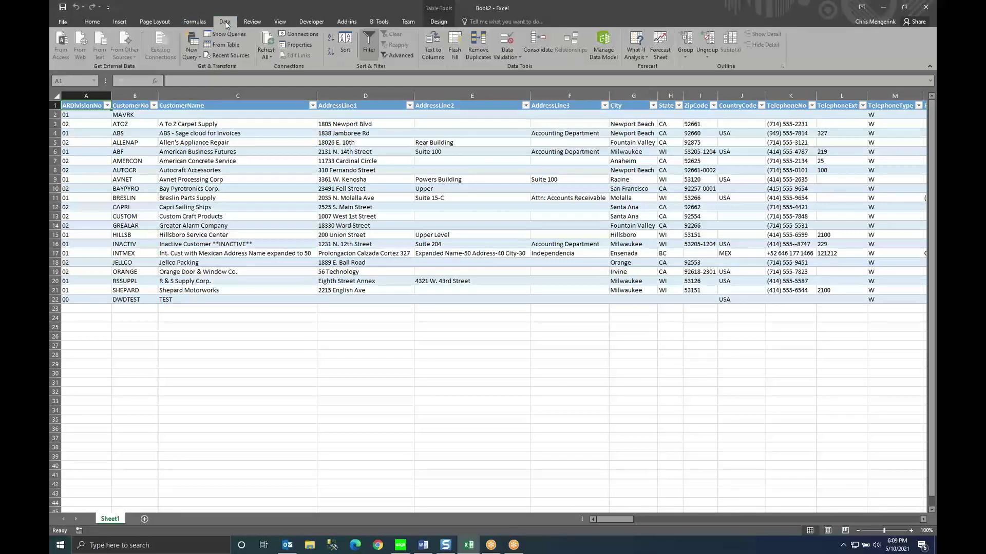
left_click(266, 40)
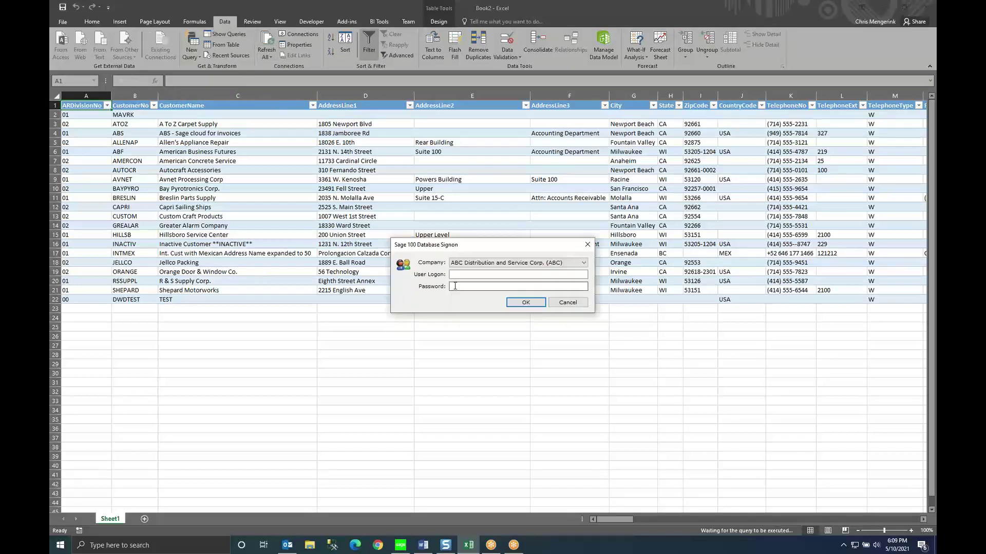
type("dwd")
key("Tab")
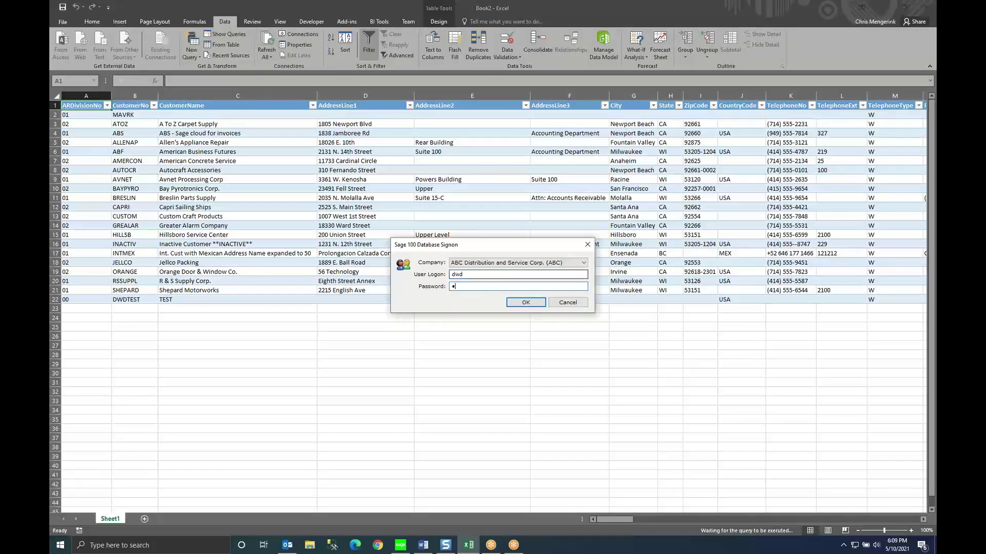
type("••••••••••••")
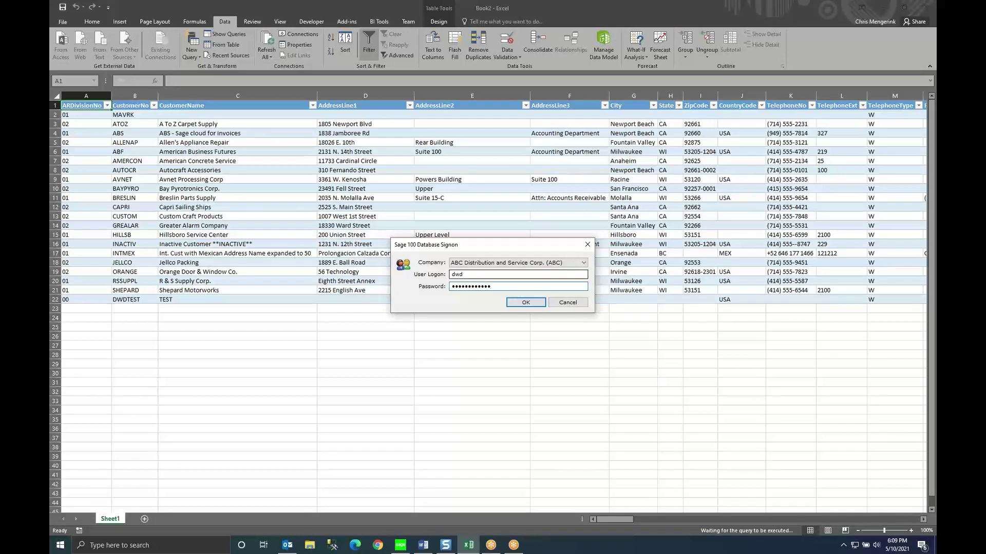
left_click(516, 303)
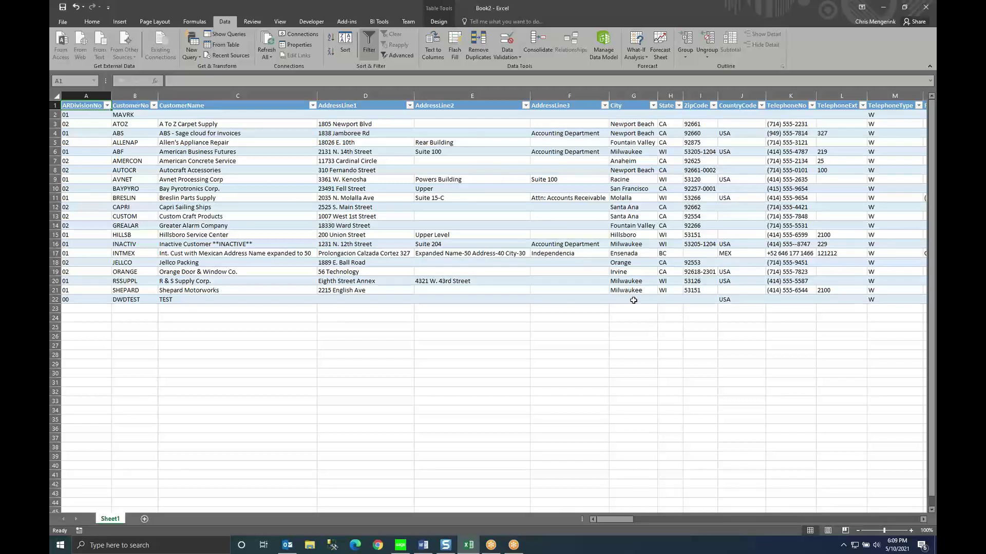
left_click(156, 217)
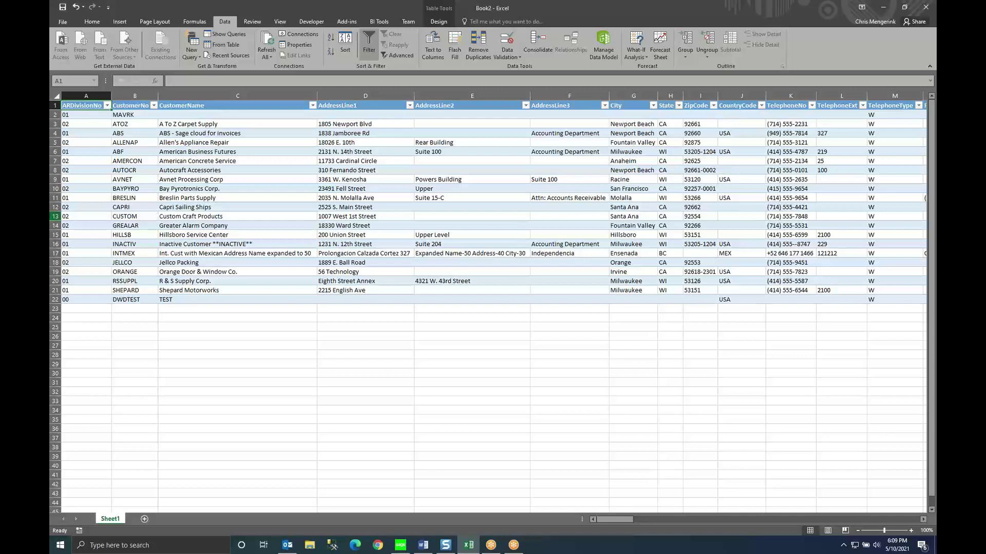